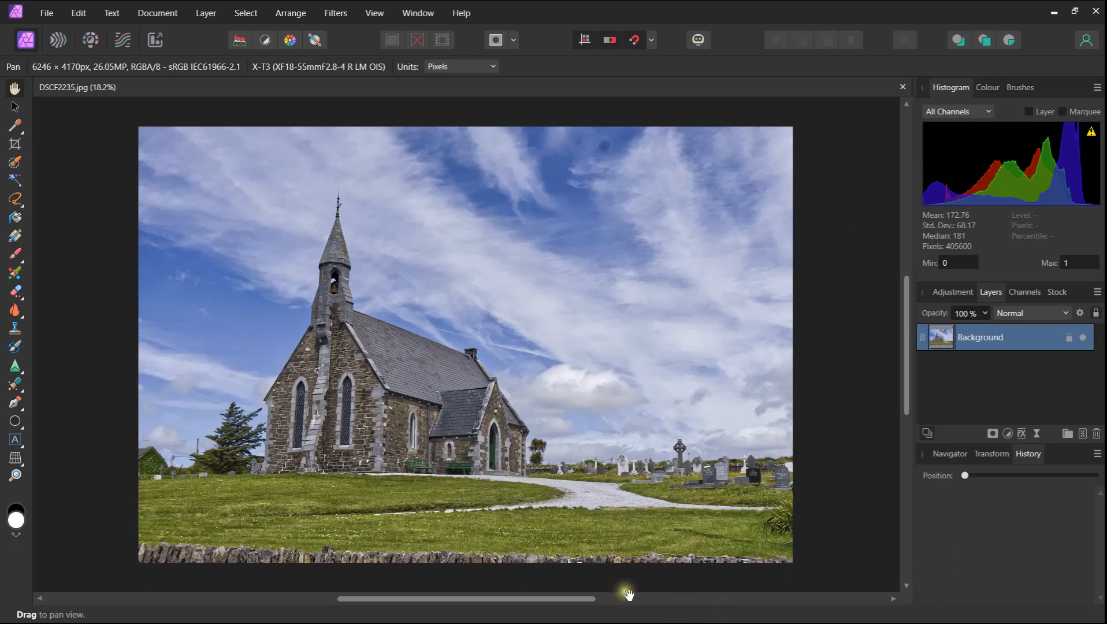
Step: Start an unconstrained crop of the church photo and pull in its corners to about 5597 × 3807 px
{"action": "left_click", "coordinate": [14, 145]}
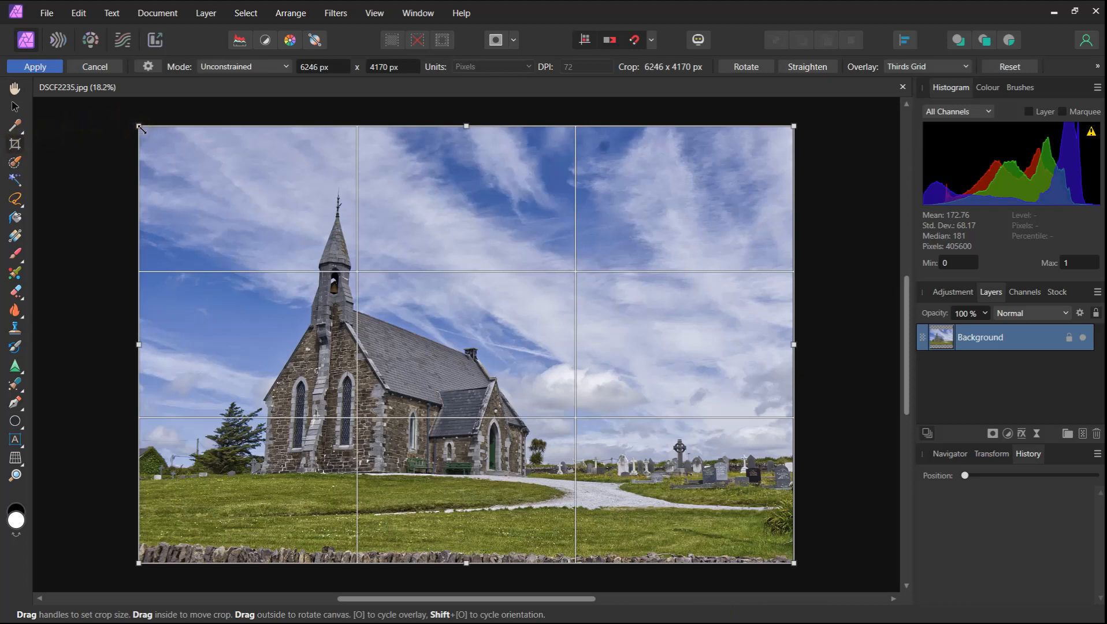
{"action": "left_click_drag", "start_coordinate": [139, 127], "coordinate": [167, 152]}
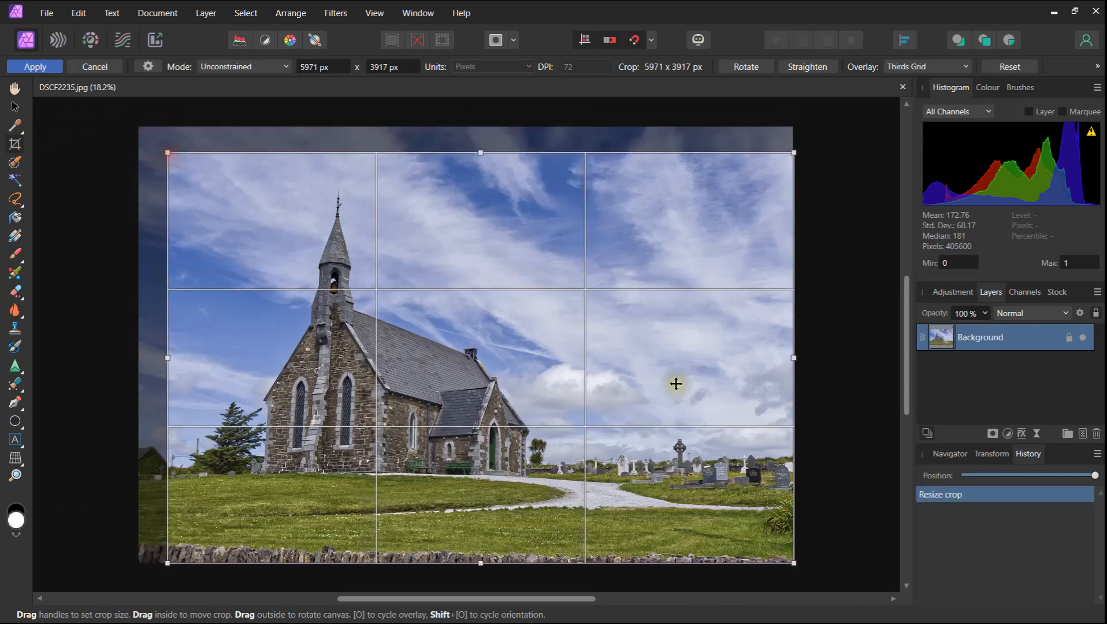
{"action": "left_click_drag", "start_coordinate": [794, 560], "coordinate": [737, 550]}
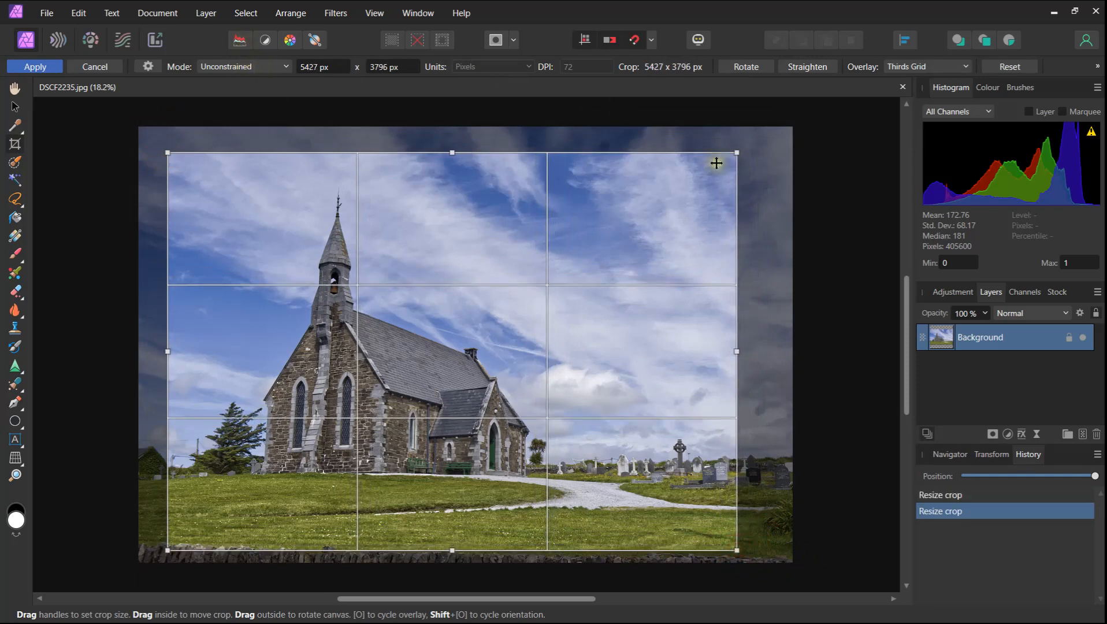
{"action": "left_click_drag", "start_coordinate": [730, 152], "coordinate": [755, 152]}
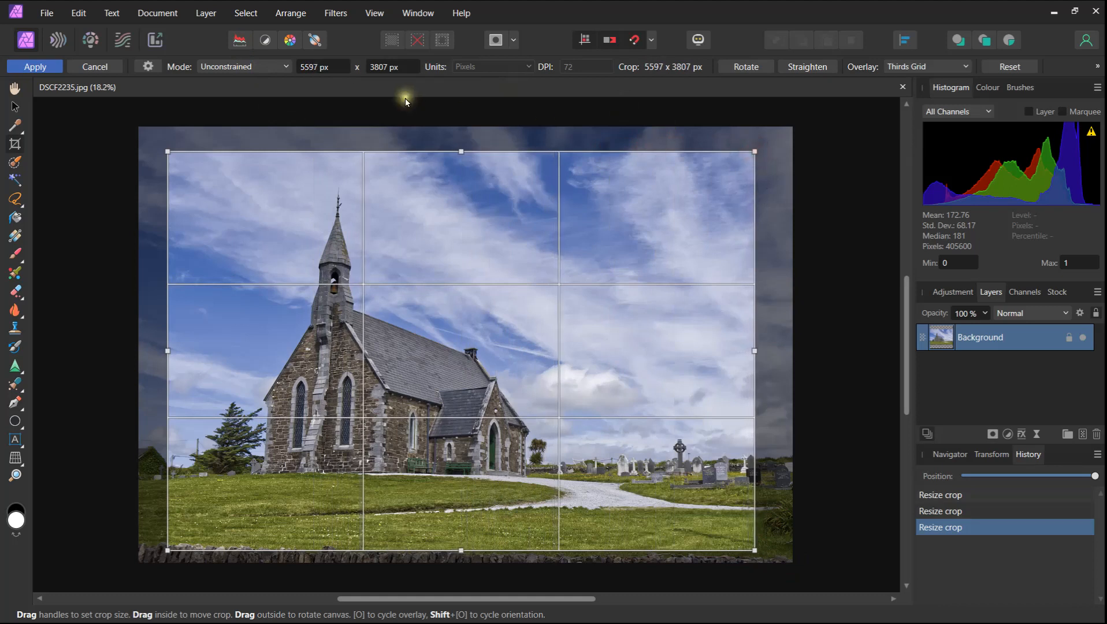
Step: Constrain the crop to Original Ratio and reduce it to about 5415 × 3615 px
{"action": "left_click", "coordinate": [289, 68]}
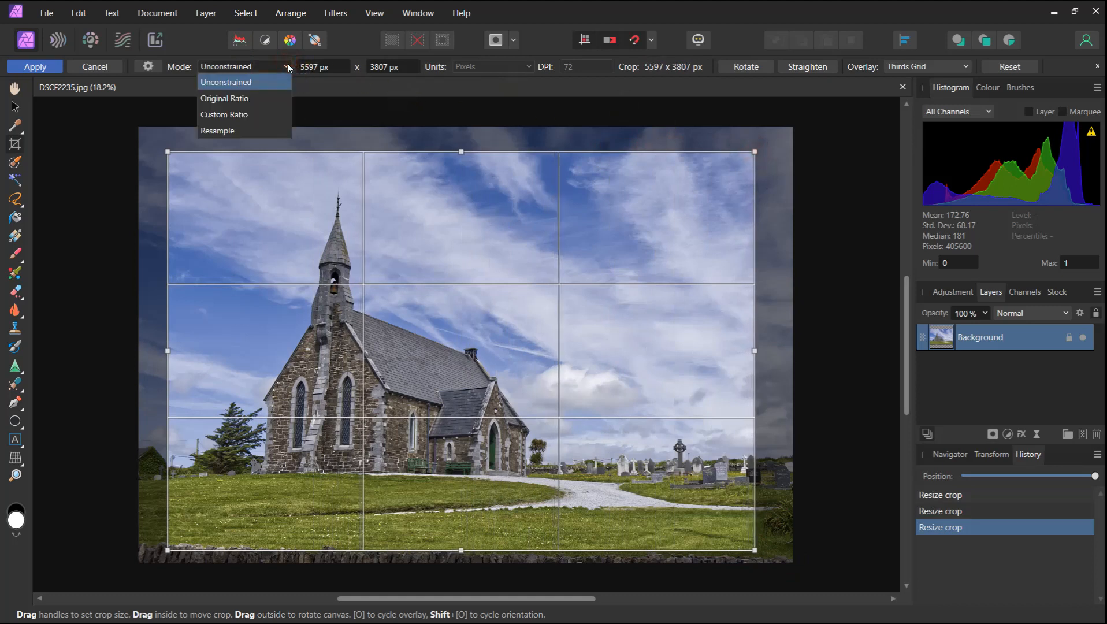
{"action": "left_click", "coordinate": [228, 100]}
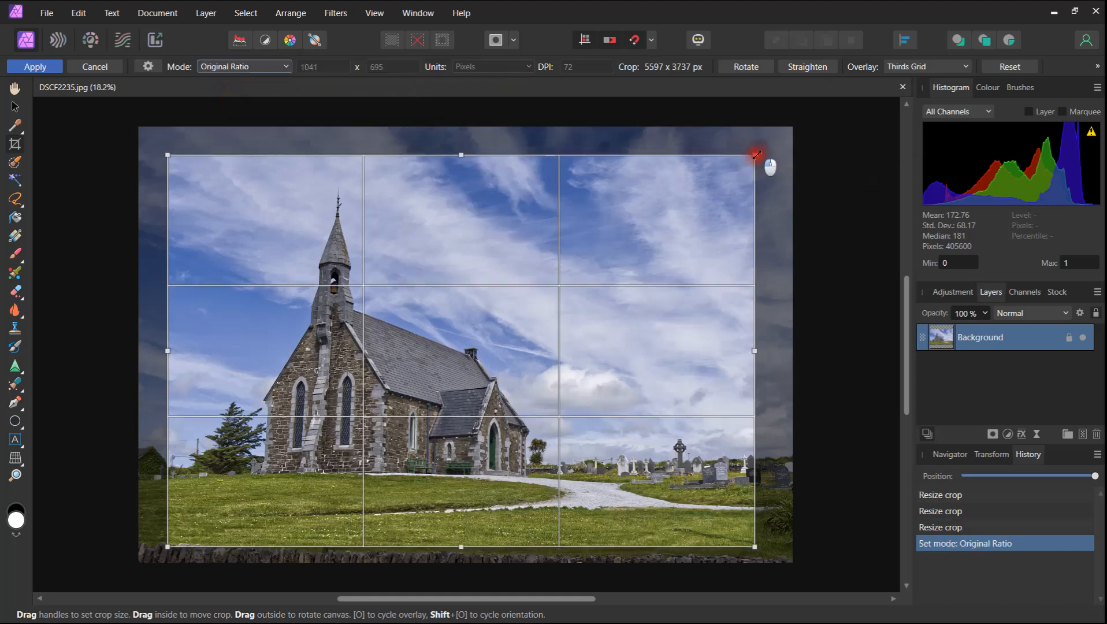
{"action": "left_click_drag", "start_coordinate": [757, 155], "coordinate": [707, 122]}
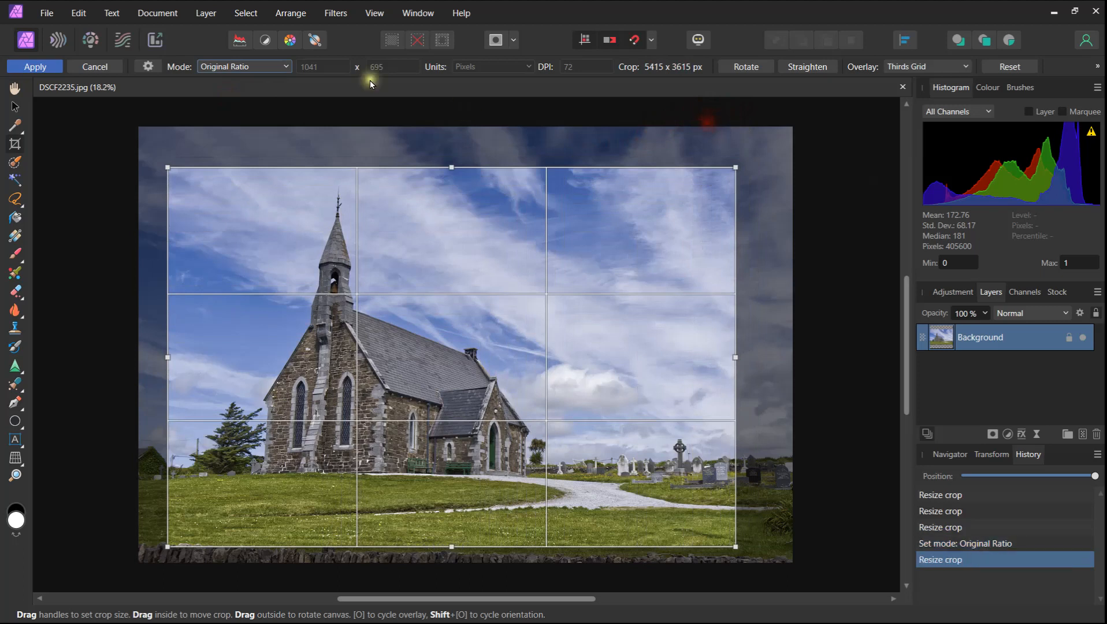
Step: Switch the crop to Custom Ratio and set the ratio to 4 x 3
{"action": "left_click", "coordinate": [285, 67]}
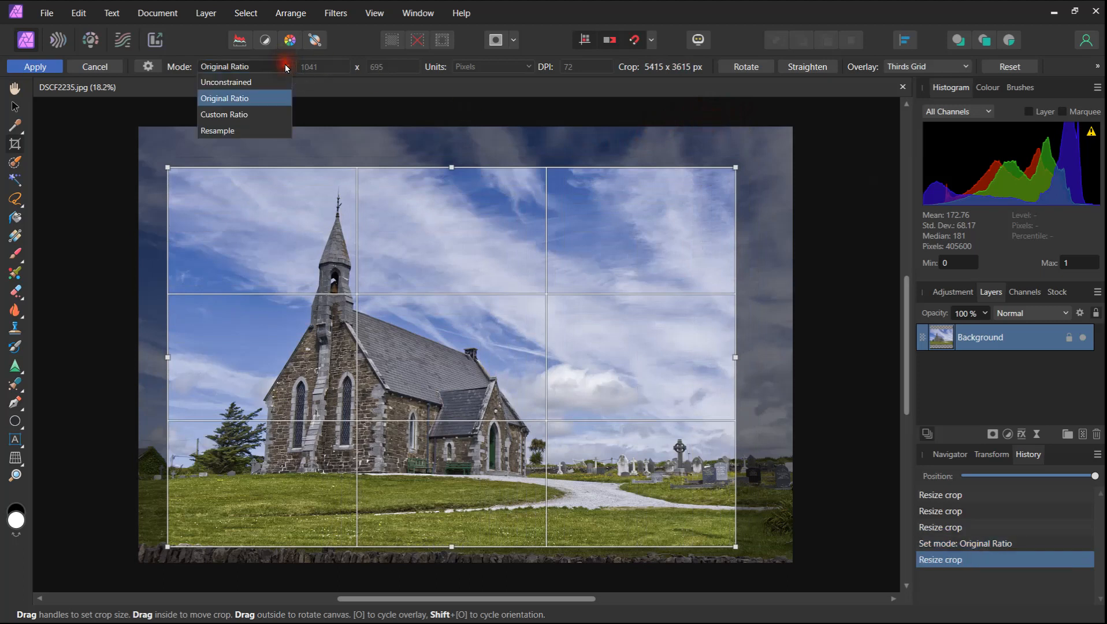
{"action": "left_click", "coordinate": [222, 115]}
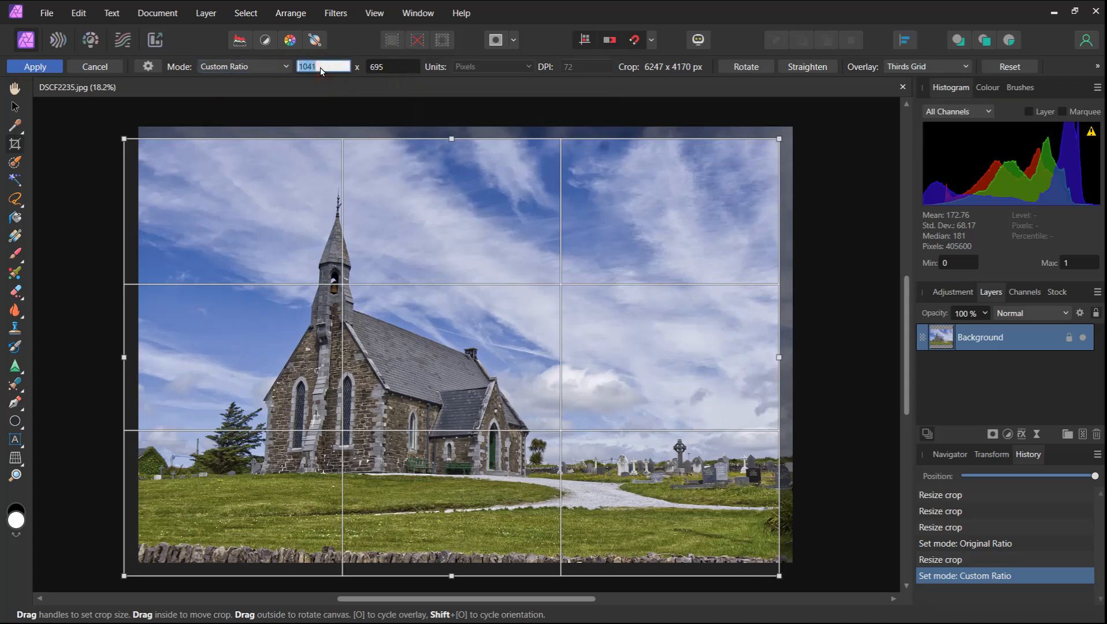
{"action": "type", "text": "4"}
{"action": "left_click", "coordinate": [386, 68]}
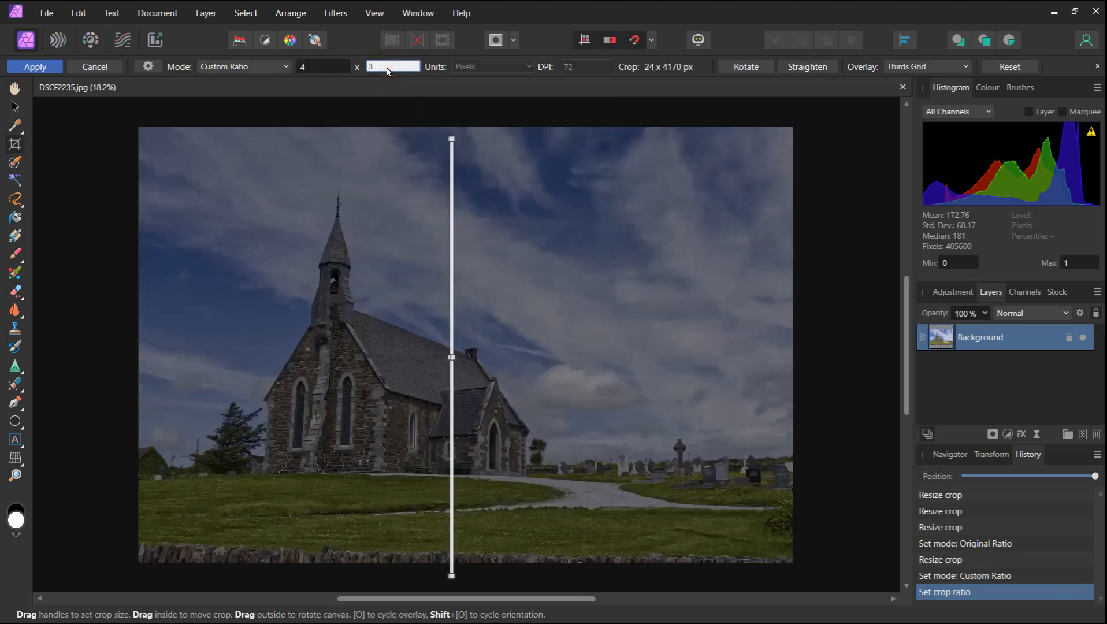
{"action": "key", "text": "Tab"}
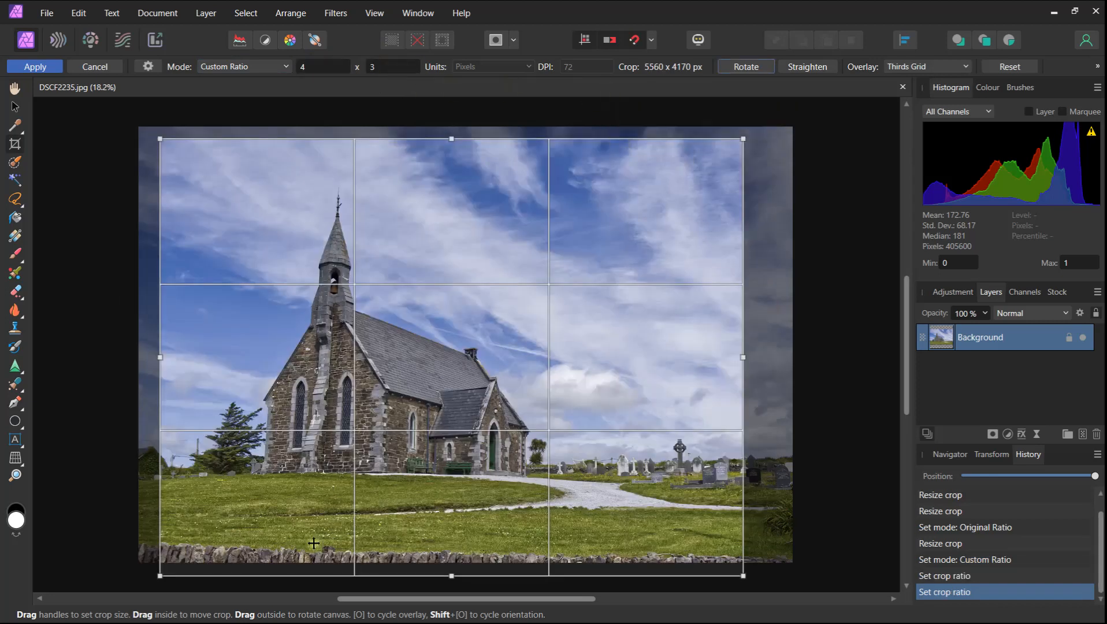
Step: Shrink the 4:3 crop area around the church to about 4878 × 3659 px and apply the crop
{"action": "left_click_drag", "start_coordinate": [160, 576], "coordinate": [200, 536]}
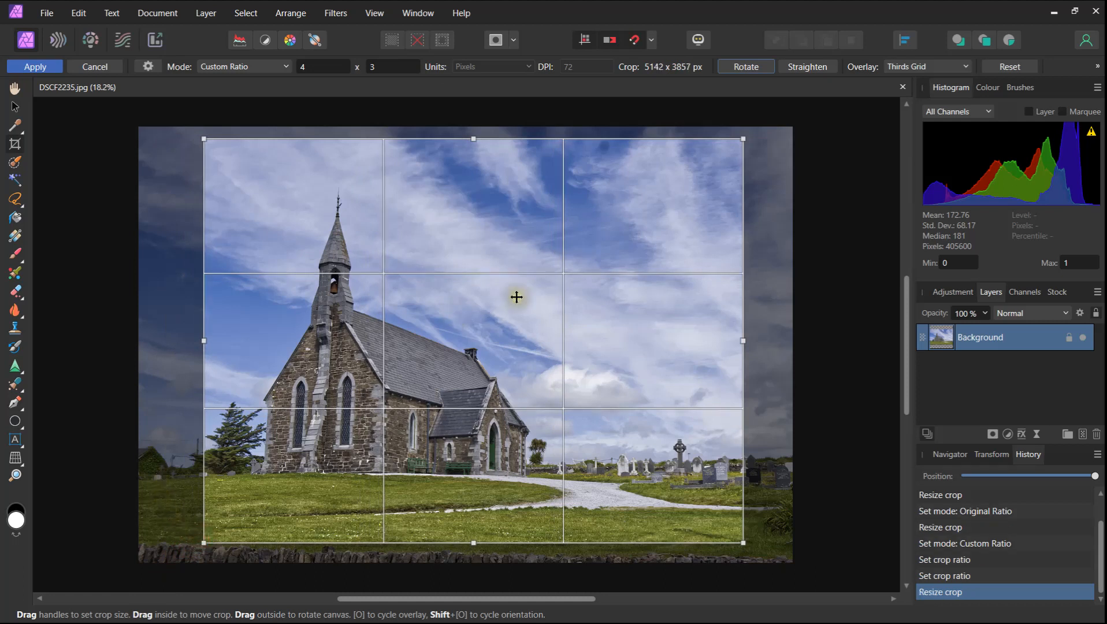
{"action": "left_click_drag", "start_coordinate": [742, 139], "coordinate": [719, 162]}
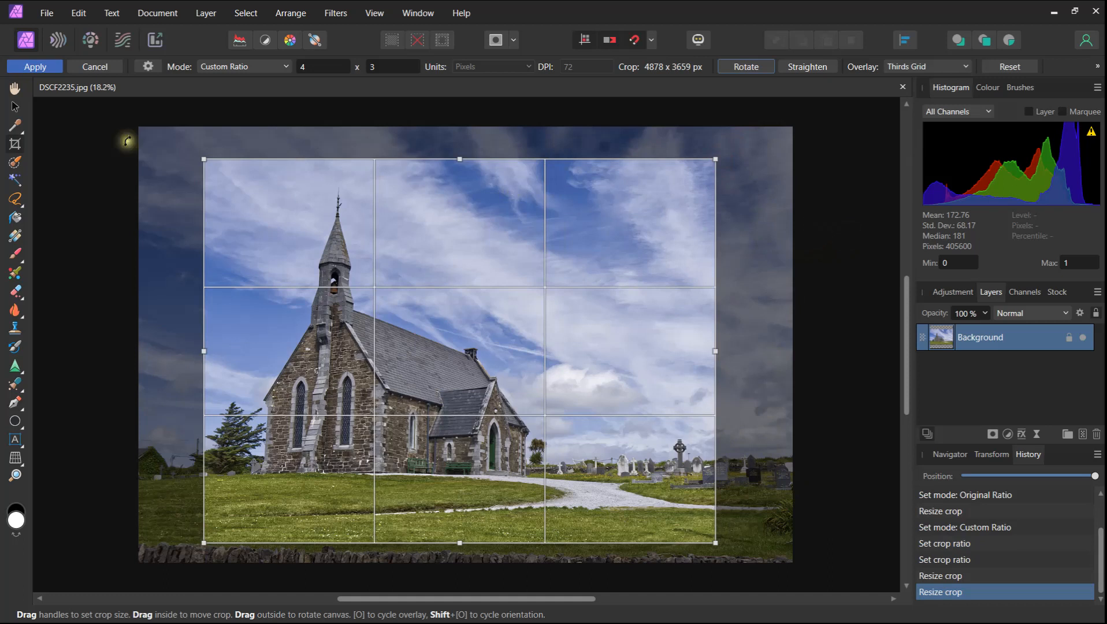
{"action": "left_click", "coordinate": [30, 66]}
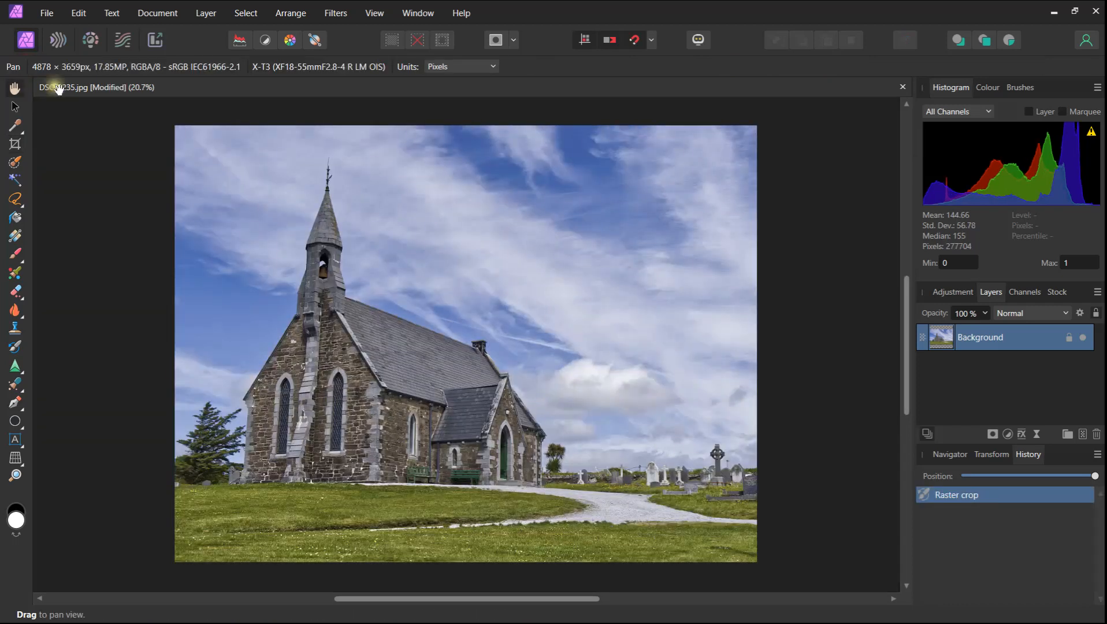
Step: Roll the photo back through its history to the state before the raster crop
{"action": "mouse_move", "coordinate": [598, 621]}
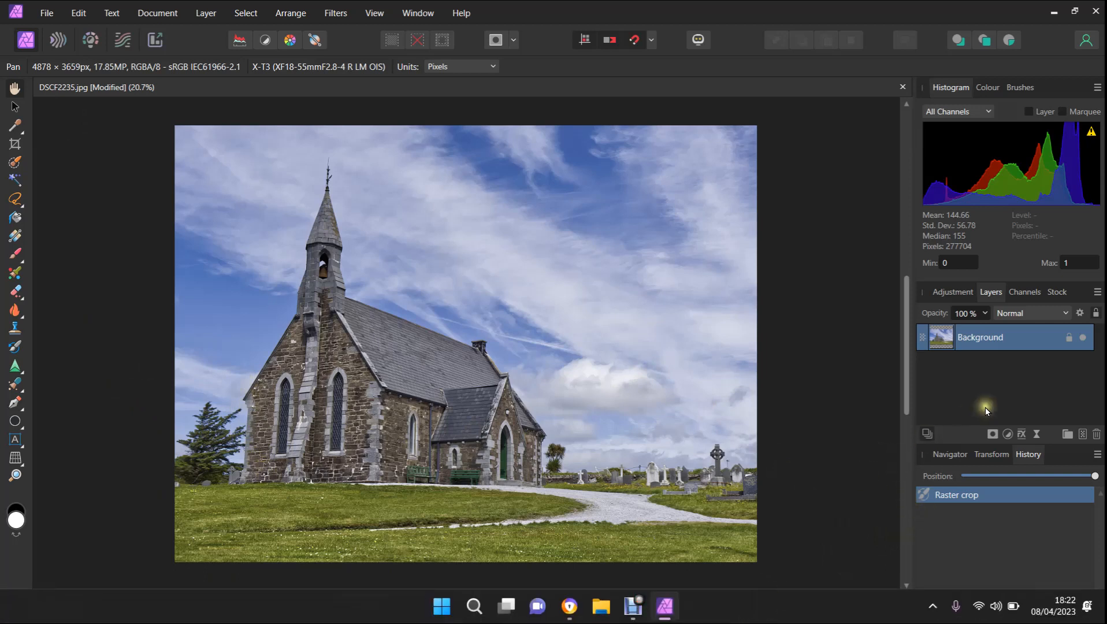
{"action": "left_click", "coordinate": [967, 475]}
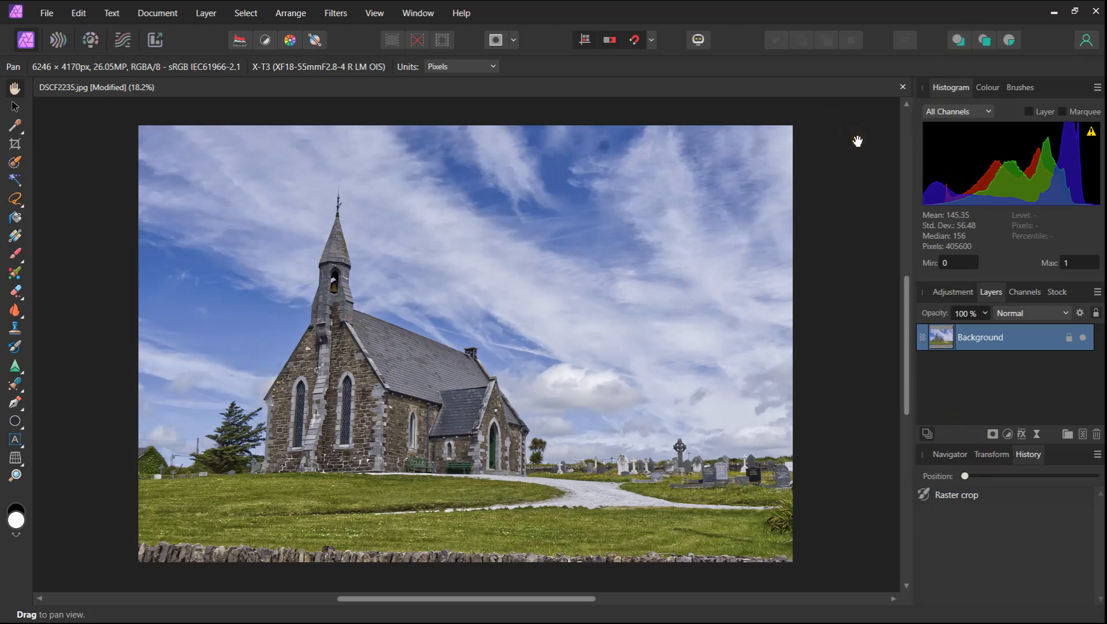
{"action": "left_click", "coordinate": [730, 104]}
Step: Start a new crop in Unconstrained mode and straighten the photo along the church's left wall edge
{"action": "left_click", "coordinate": [12, 147]}
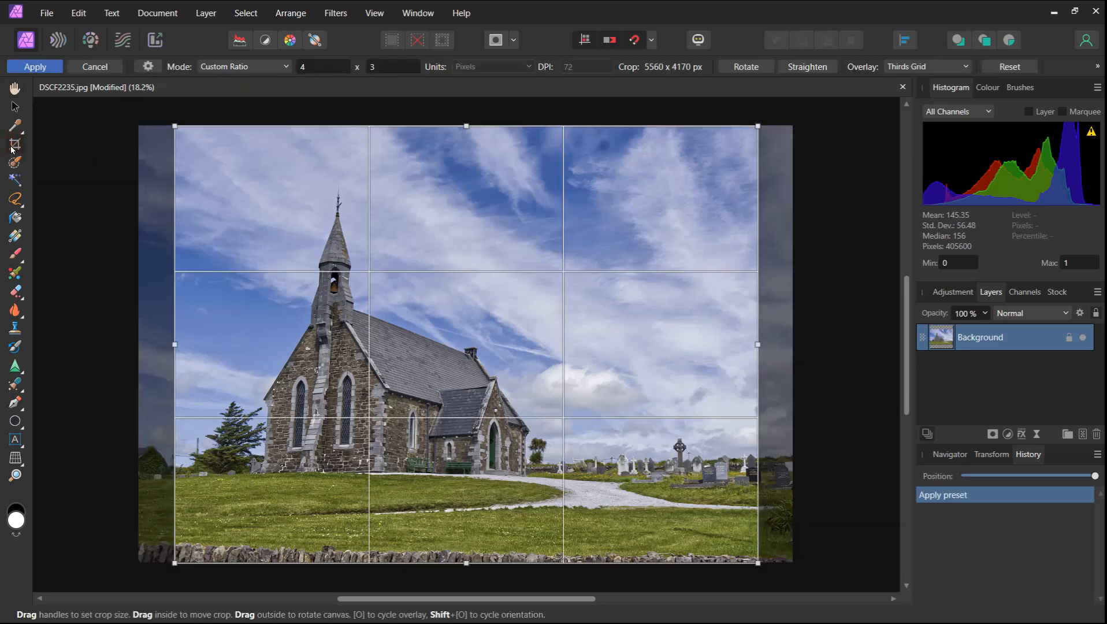
{"action": "left_click", "coordinate": [283, 66]}
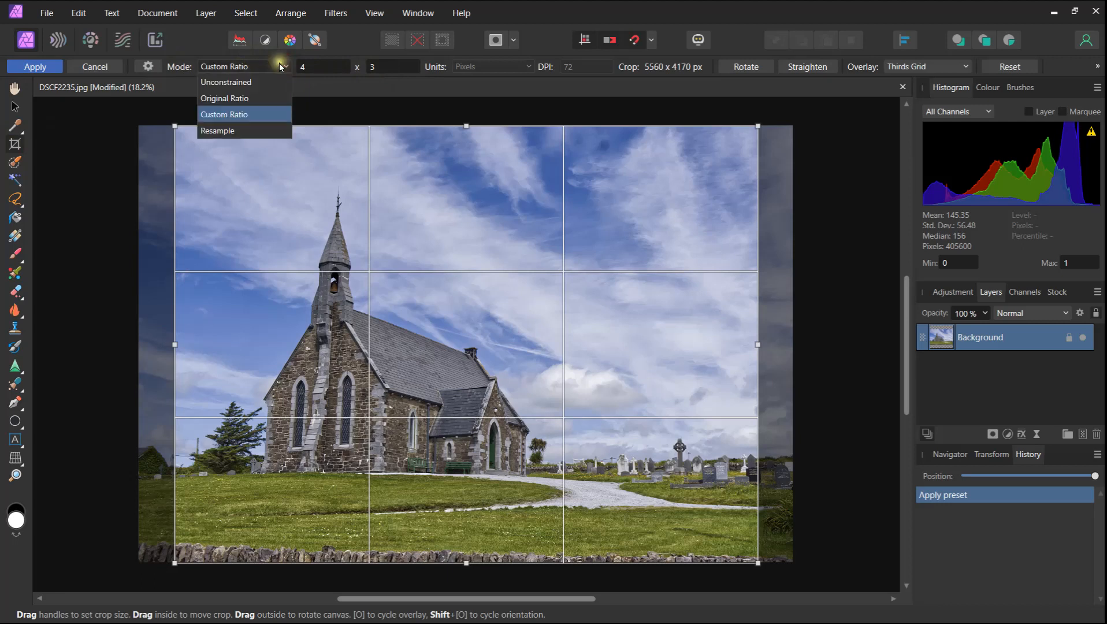
{"action": "left_click", "coordinate": [228, 83]}
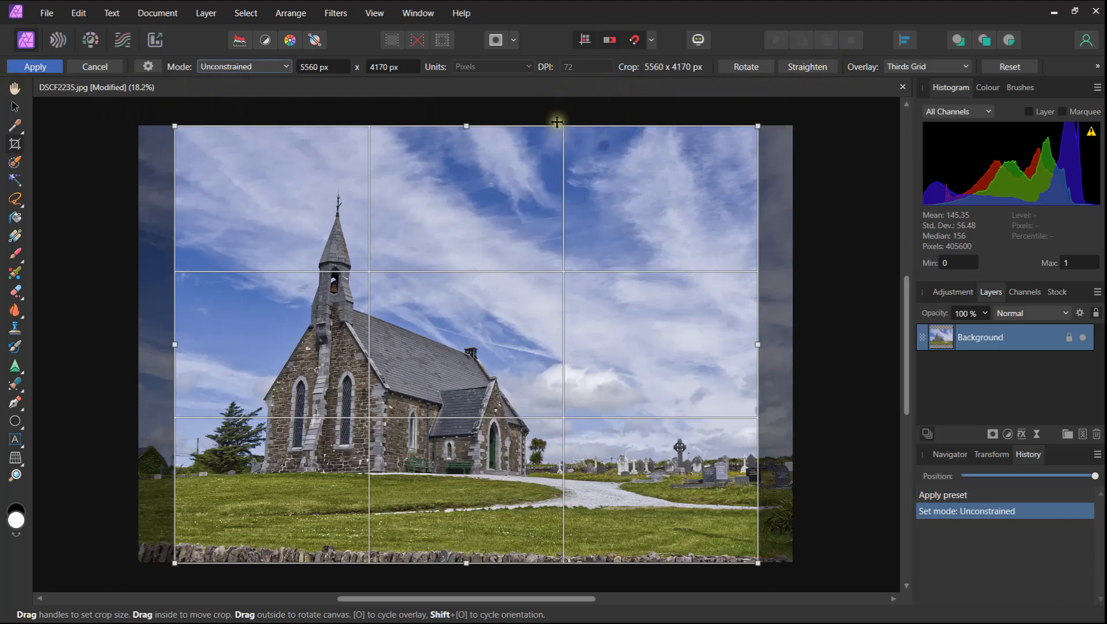
{"action": "left_click", "coordinate": [814, 66]}
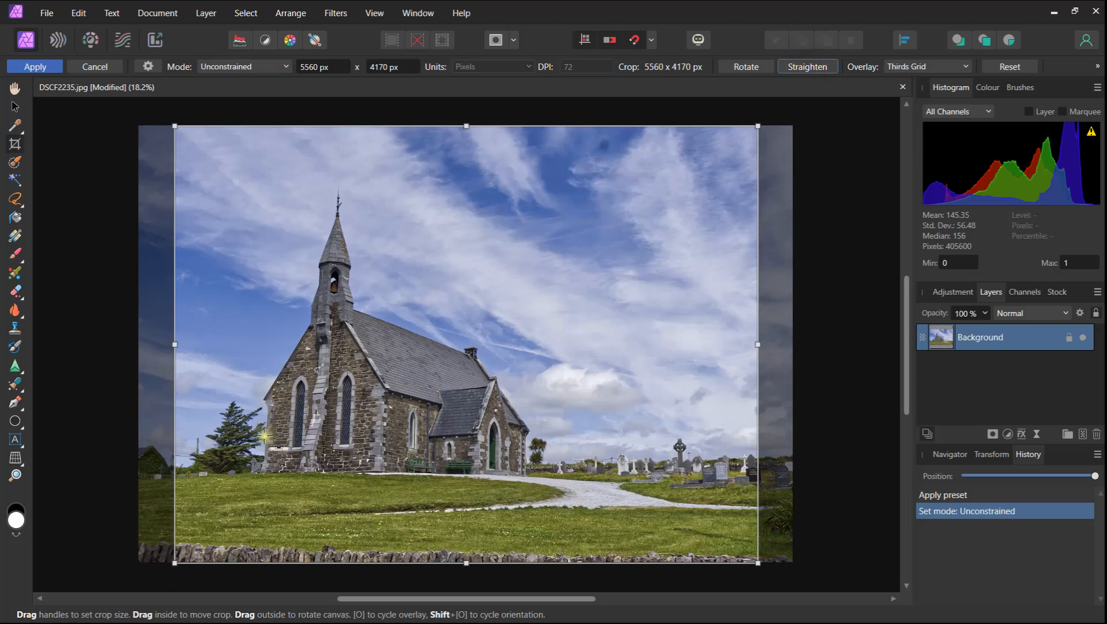
{"action": "left_click_drag", "start_coordinate": [265, 406], "coordinate": [266, 406]}
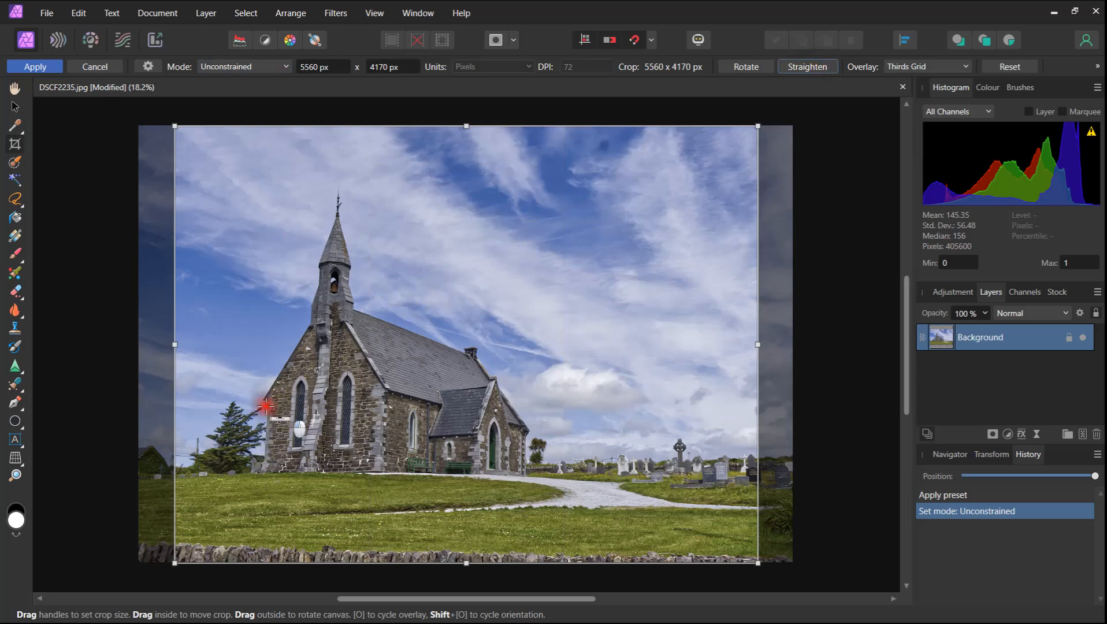
{"action": "left_click_drag", "start_coordinate": [265, 406], "coordinate": [264, 473]}
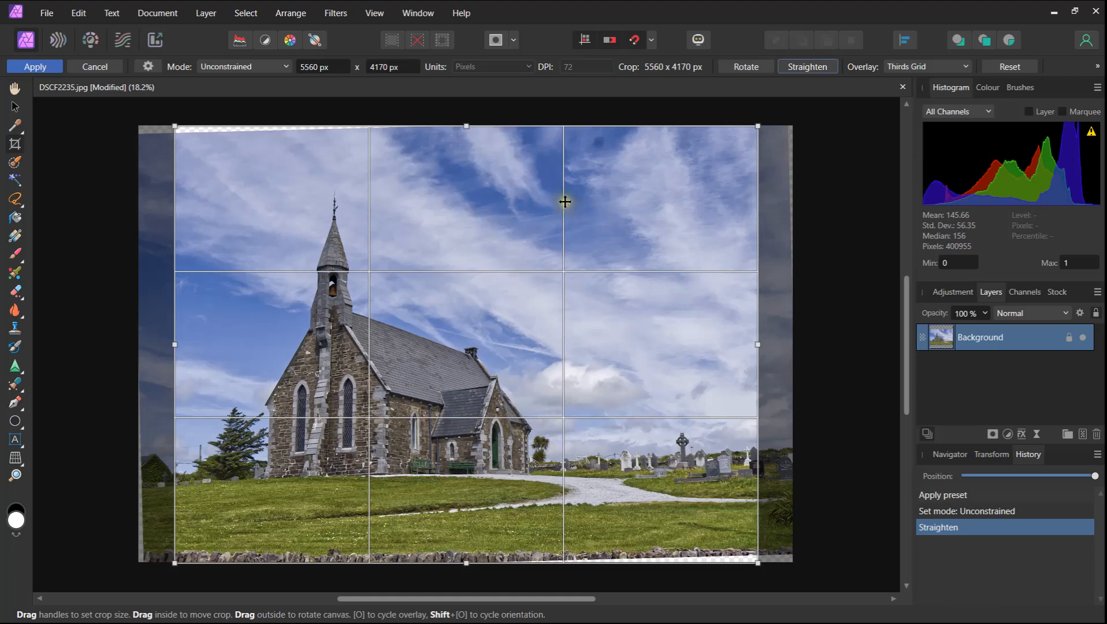
Step: Pull in the crop corners to about 5291 × 3703 px, excluding the empty edges from the rotation, and apply the crop
{"action": "left_click_drag", "start_coordinate": [175, 125], "coordinate": [175, 125]}
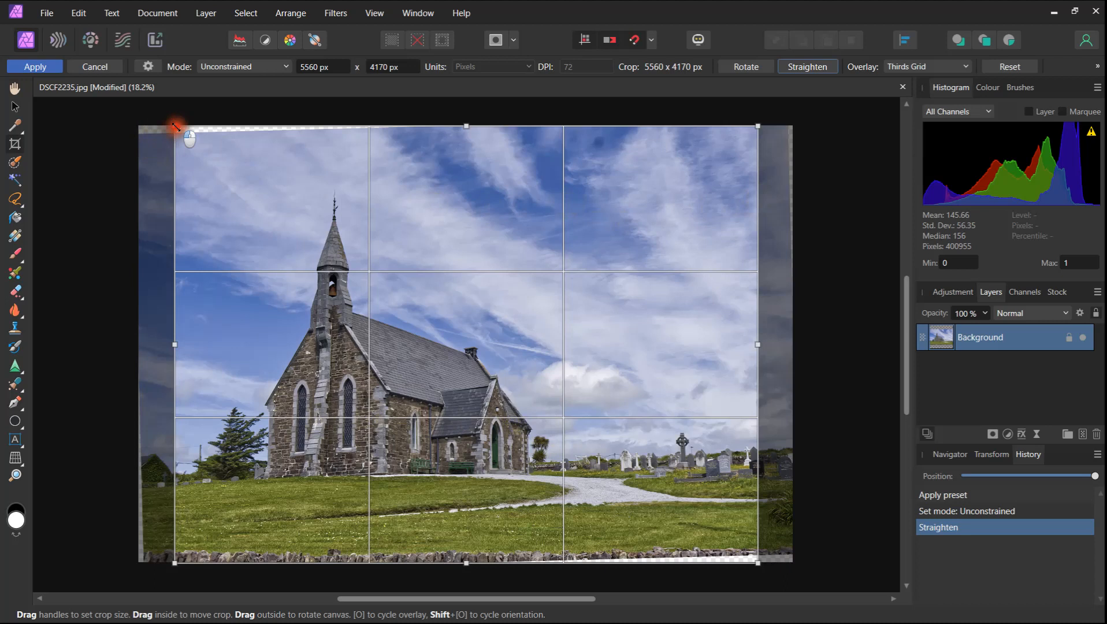
{"action": "left_click_drag", "start_coordinate": [176, 126], "coordinate": [185, 137]}
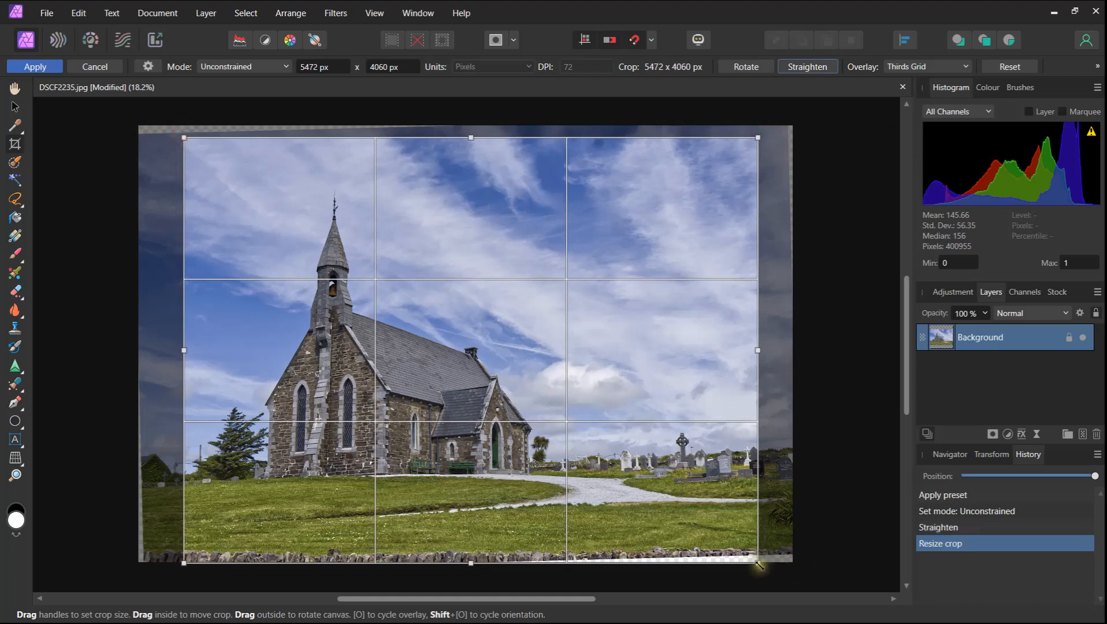
{"action": "left_click_drag", "start_coordinate": [760, 565], "coordinate": [745, 543]}
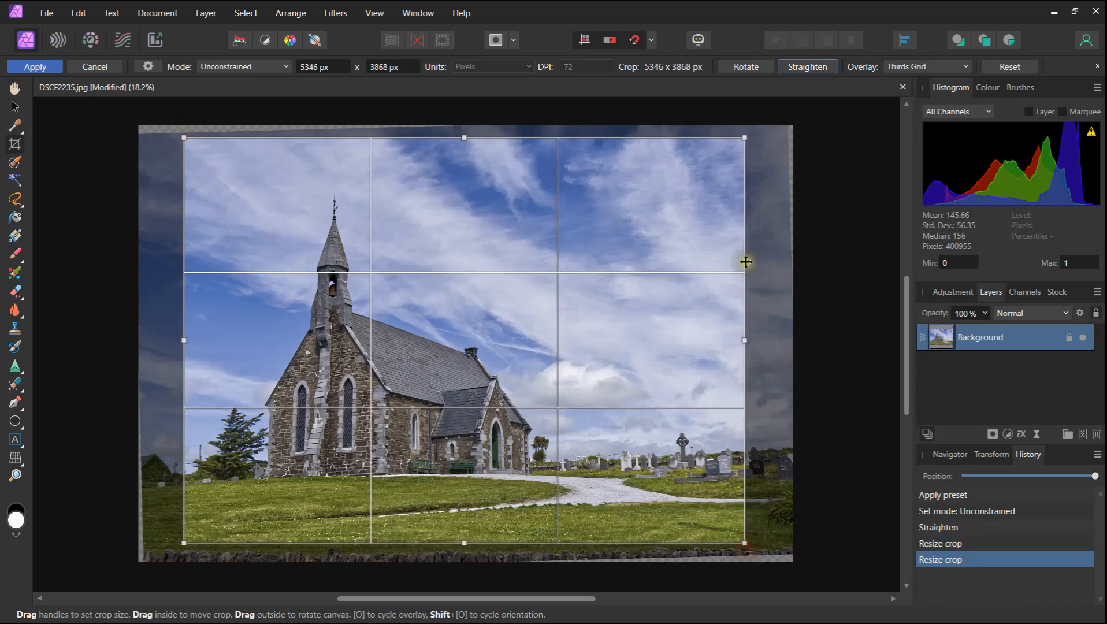
{"action": "left_click_drag", "start_coordinate": [745, 137], "coordinate": [739, 154]}
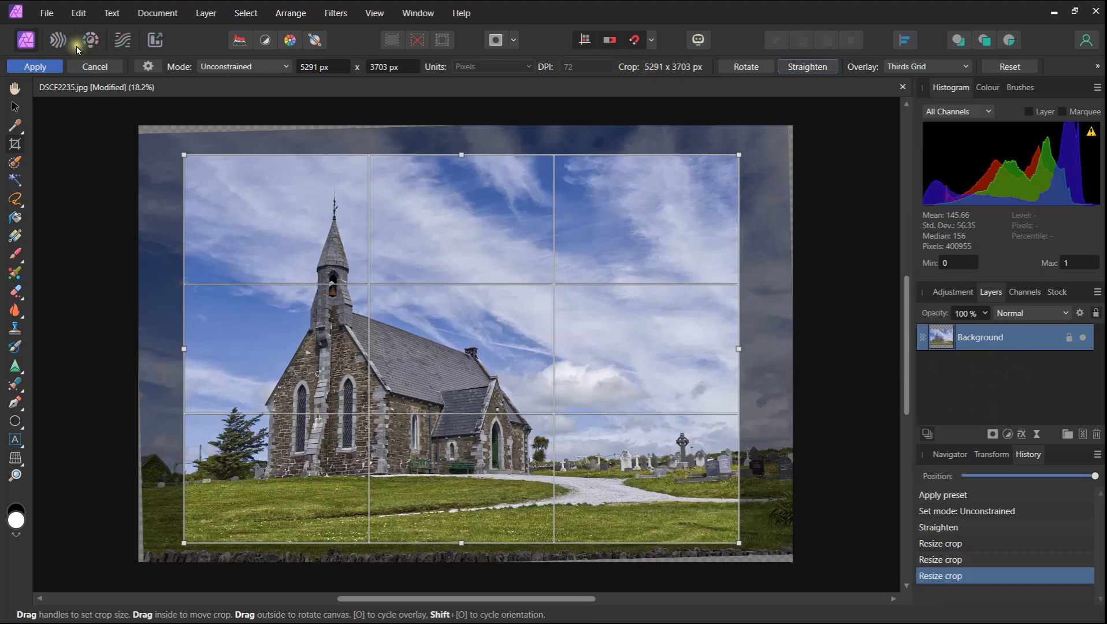
{"action": "left_click", "coordinate": [29, 65]}
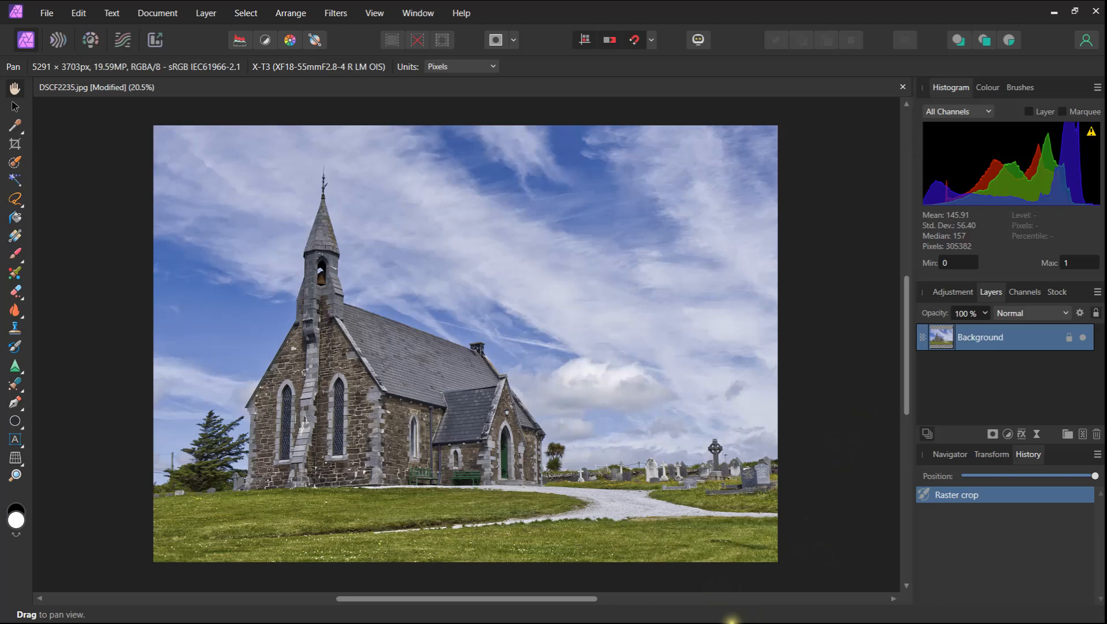
Step: Apply a single-plane Perspective correction, moving both upper corners of the plane outward and levelling its upper edge to straighten the church's verticals
{"action": "mouse_move", "coordinate": [727, 621]}
{"action": "left_click", "coordinate": [14, 459]}
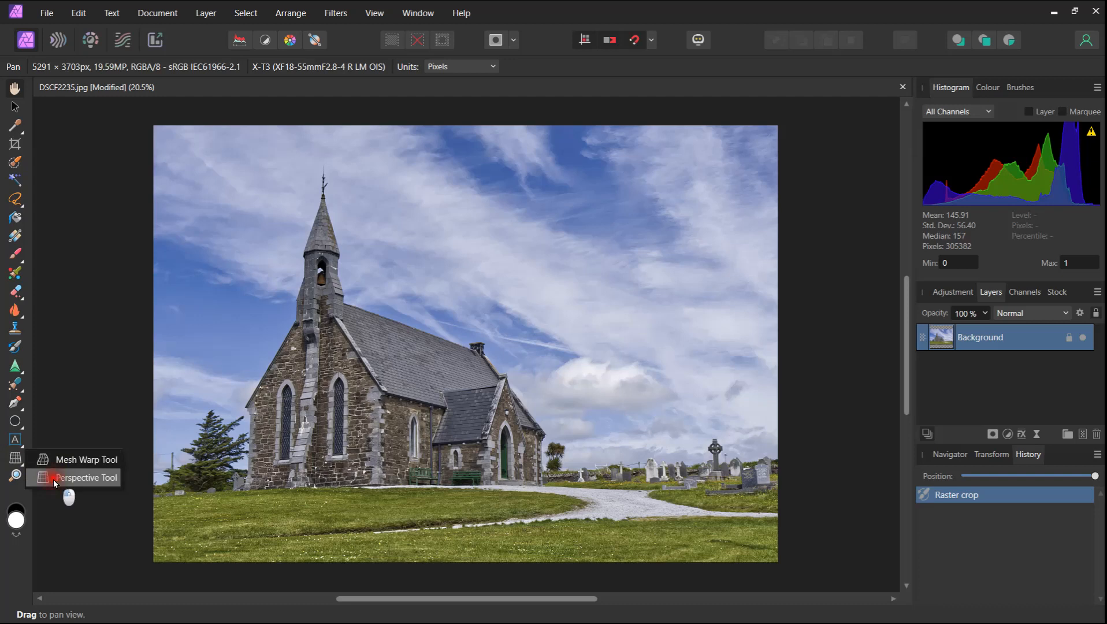
{"action": "left_click", "coordinate": [54, 480]}
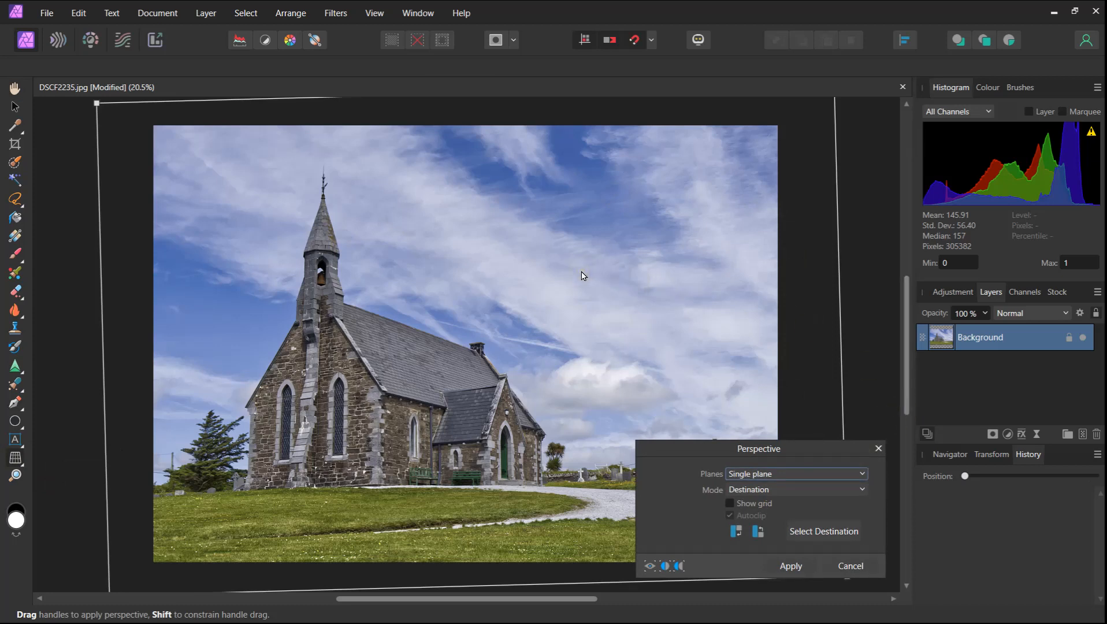
{"action": "scroll", "coordinate": [583, 275], "scroll_direction": "down", "scroll_amount": 3}
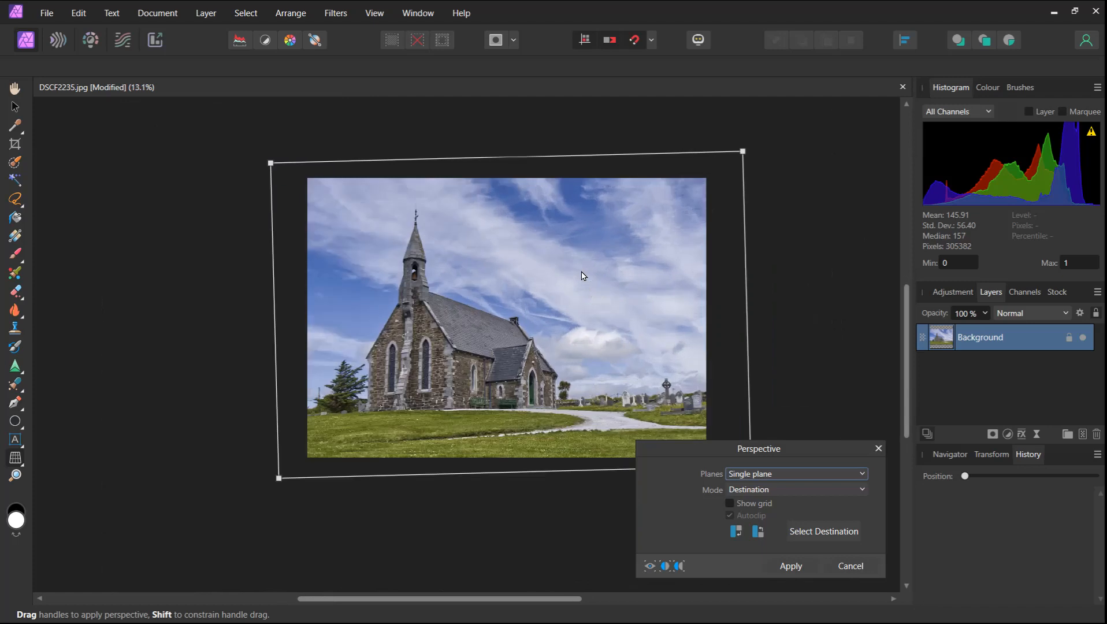
{"action": "left_click_drag", "start_coordinate": [744, 152], "coordinate": [749, 155]}
{"action": "mouse_move", "coordinate": [746, 151]}
{"action": "left_mouse_down"}
{"action": "mouse_move", "coordinate": [759, 148]}
{"action": "mouse_move", "coordinate": [759, 160]}
{"action": "left_mouse_up"}
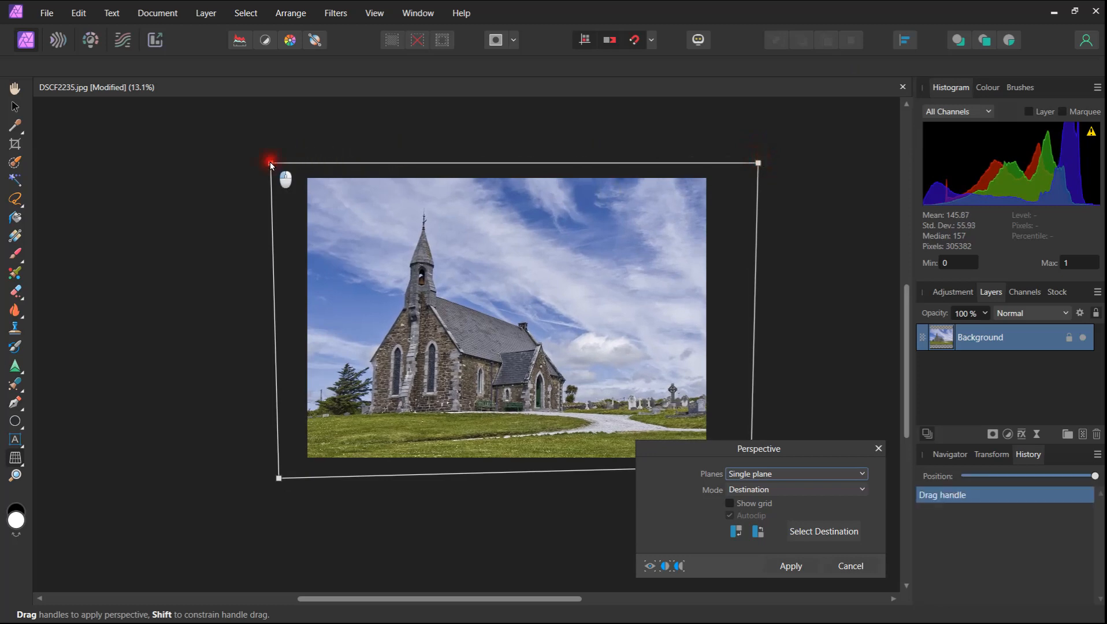
{"action": "left_click_drag", "start_coordinate": [268, 163], "coordinate": [254, 160]}
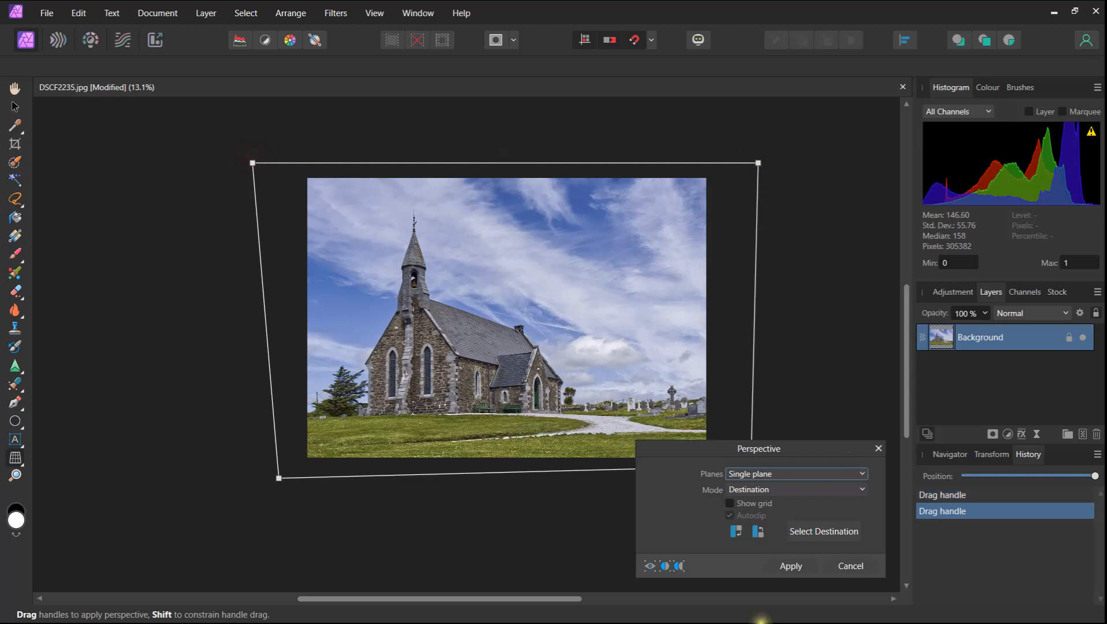
{"action": "left_click", "coordinate": [800, 571]}
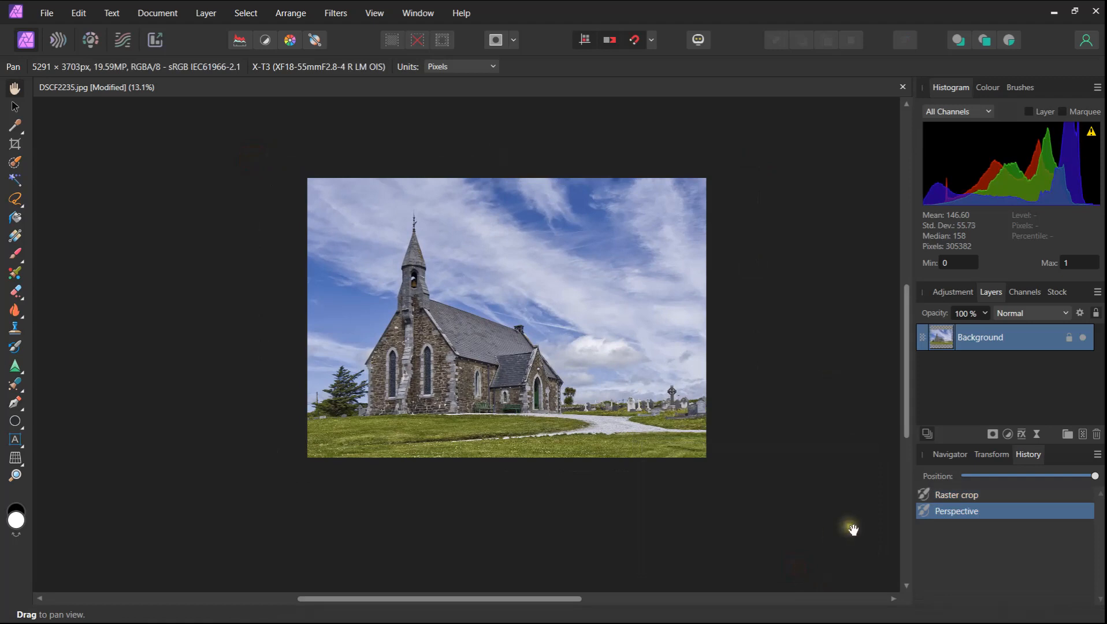
Step: Compare the photo before and after the perspective correction using its history states, ending on the corrected version
{"action": "left_click", "coordinate": [948, 496]}
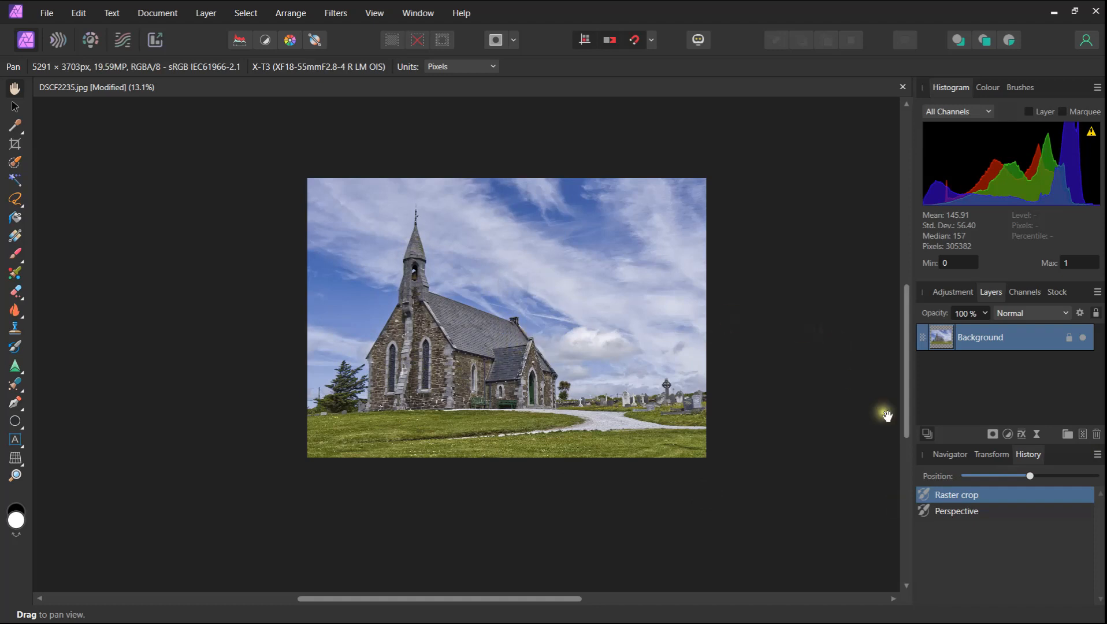
{"action": "left_click", "coordinate": [953, 512]}
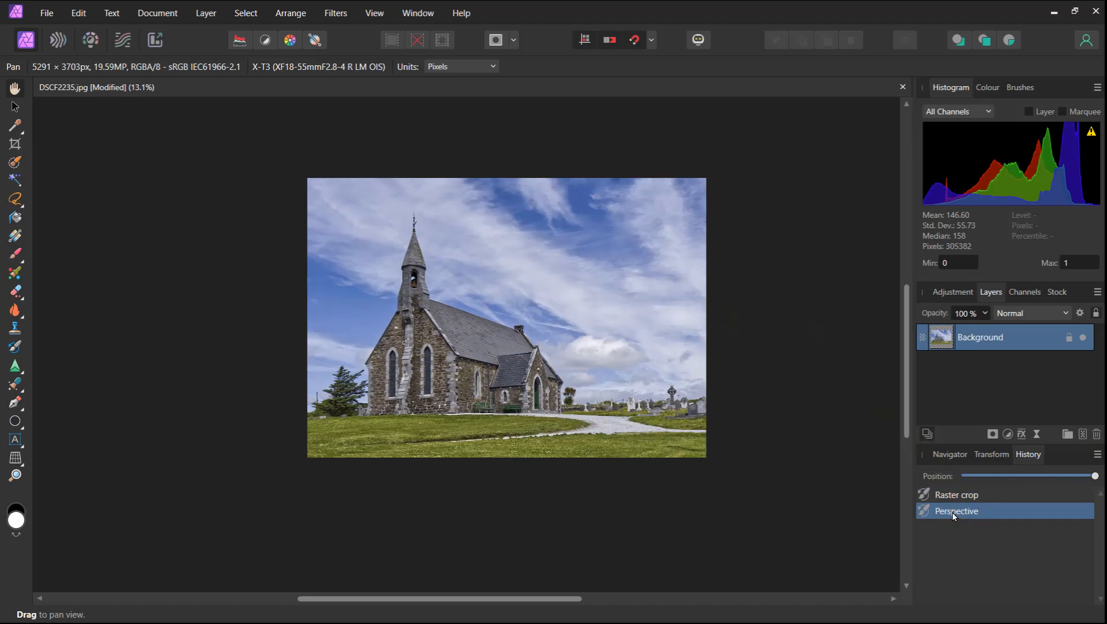
Step: Compare the original, unedited photo with the cropped and perspective-corrected version using the history position, ending on the latest state
{"action": "left_click", "coordinate": [964, 475]}
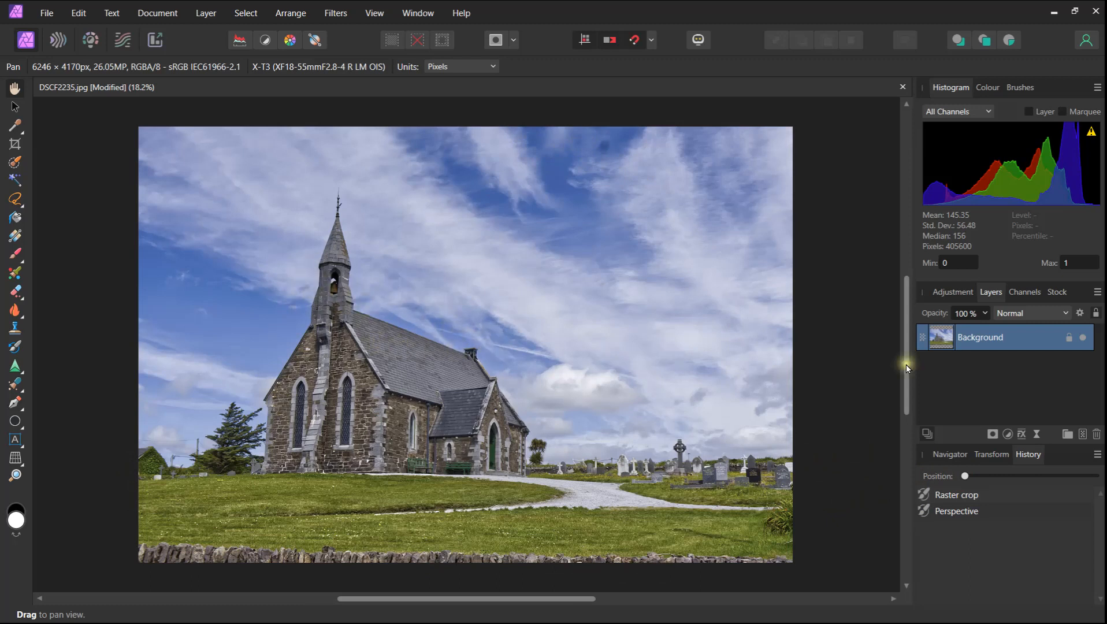
{"action": "left_click", "coordinate": [1099, 477]}
{"action": "left_click", "coordinate": [1050, 479]}
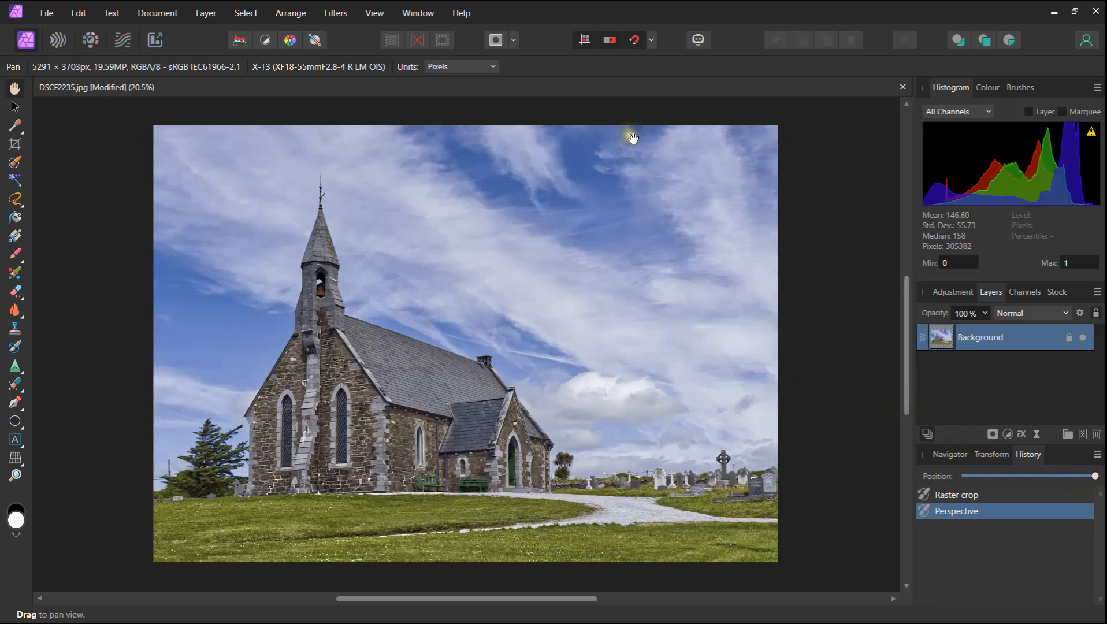
Step: Crop a thin strip of sky off the photo's upper edge, reducing it to 5291 × 3610 px, and apply the crop
{"action": "left_click", "coordinate": [15, 144]}
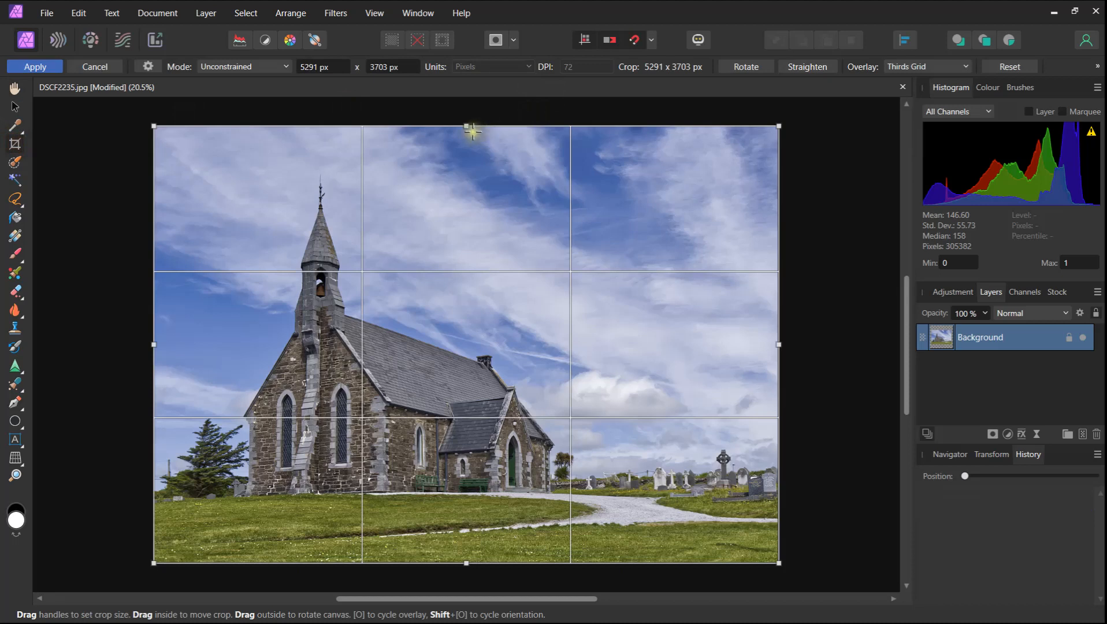
{"action": "left_click_drag", "start_coordinate": [468, 126], "coordinate": [468, 137]}
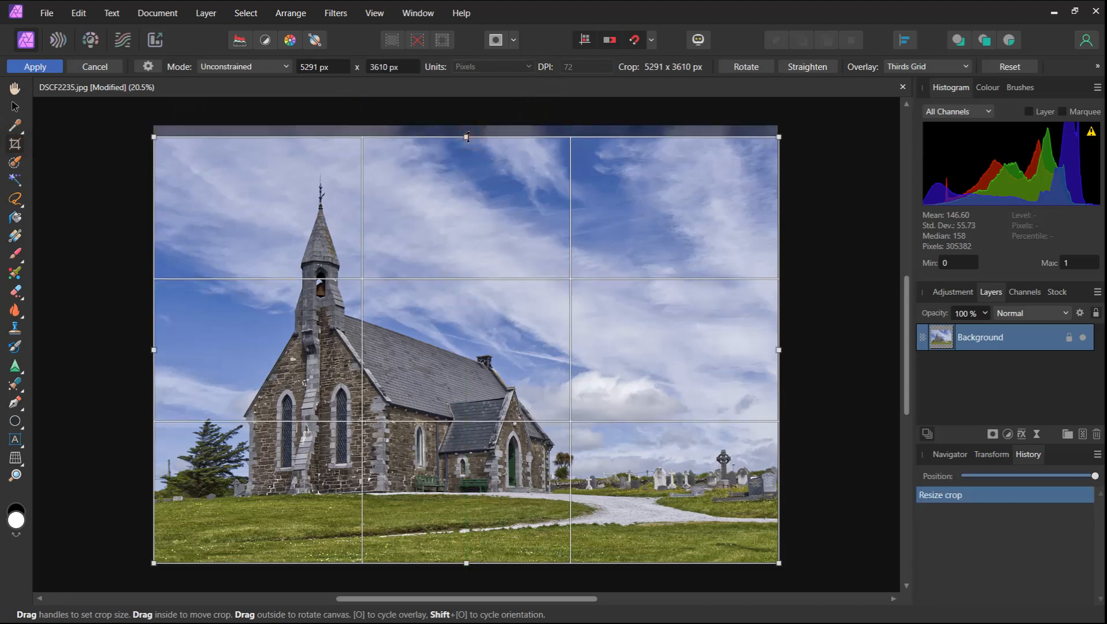
{"action": "key", "text": "Return"}
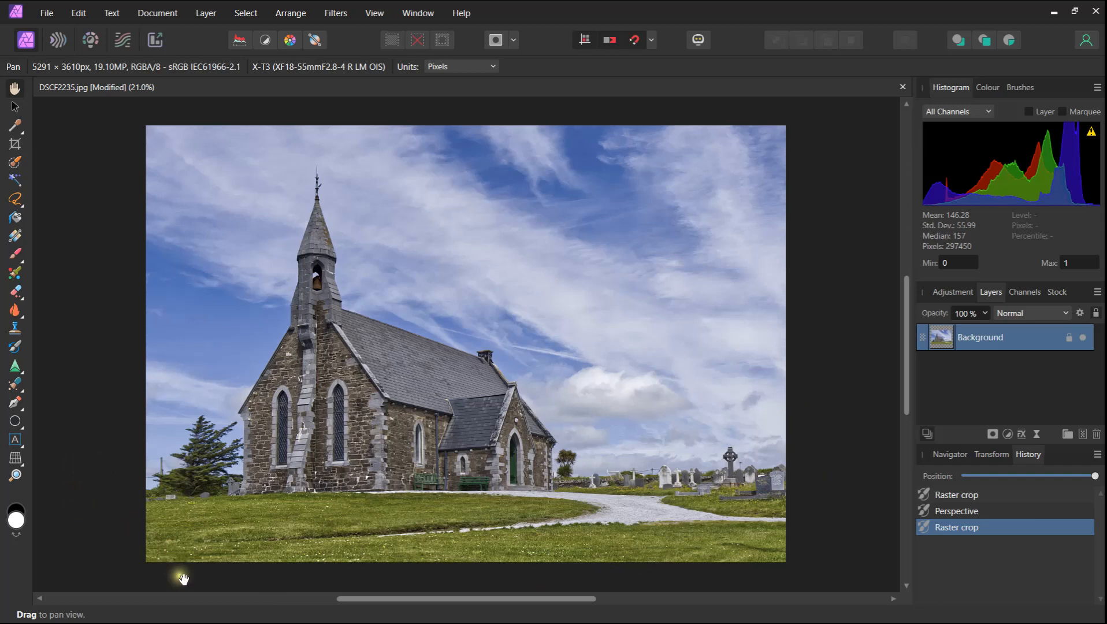
{"action": "mouse_move", "coordinate": [286, 623]}
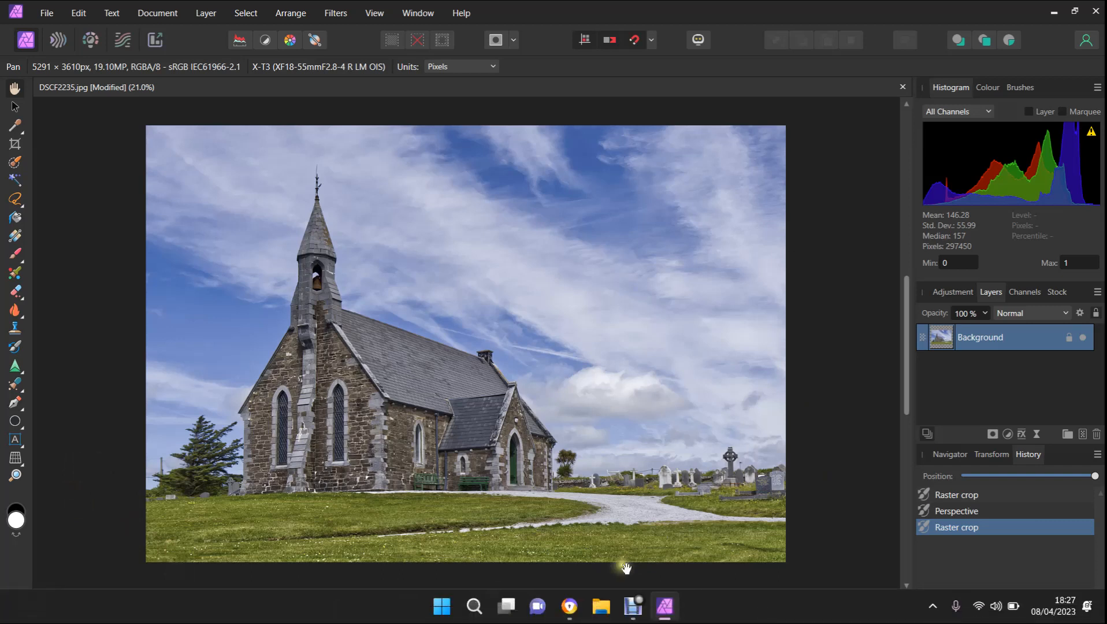
{"action": "left_click", "coordinate": [635, 604]}
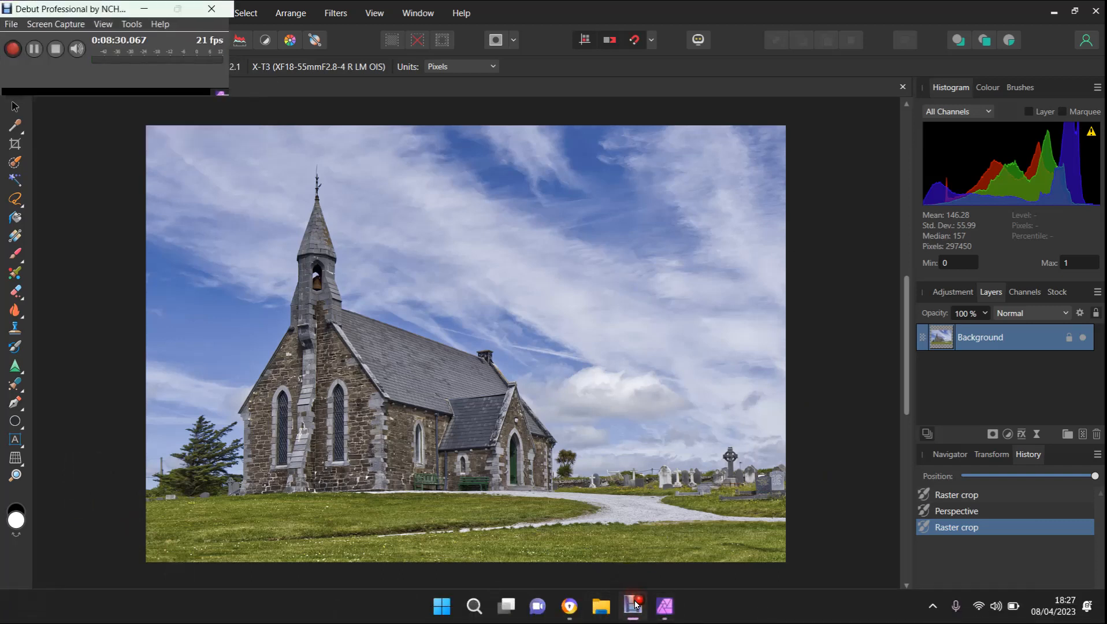
{"action": "left_click", "coordinate": [55, 53]}
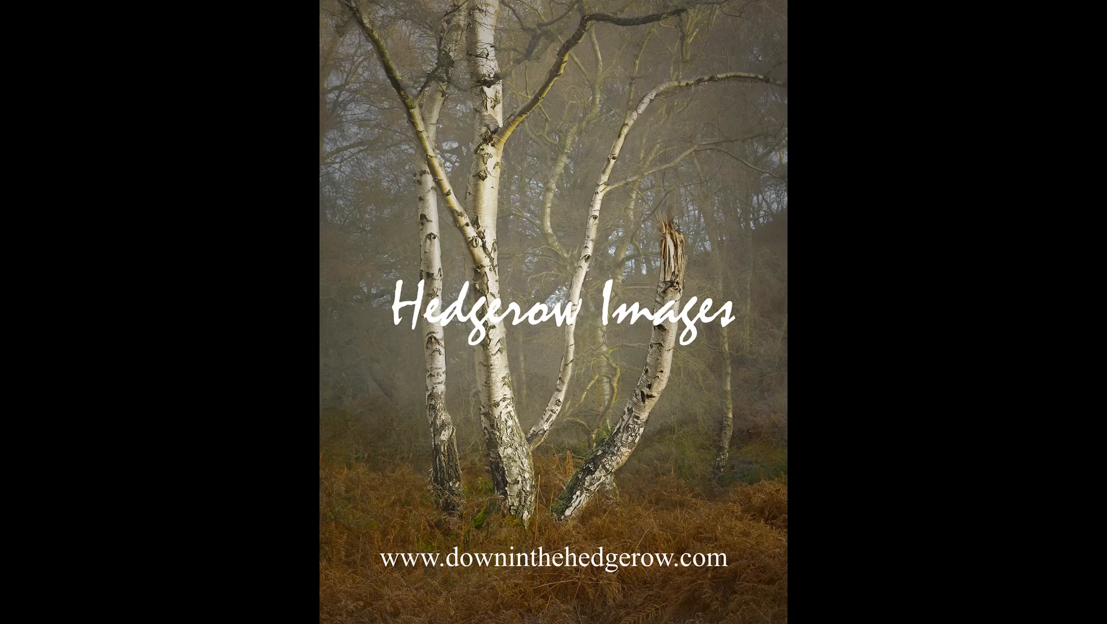